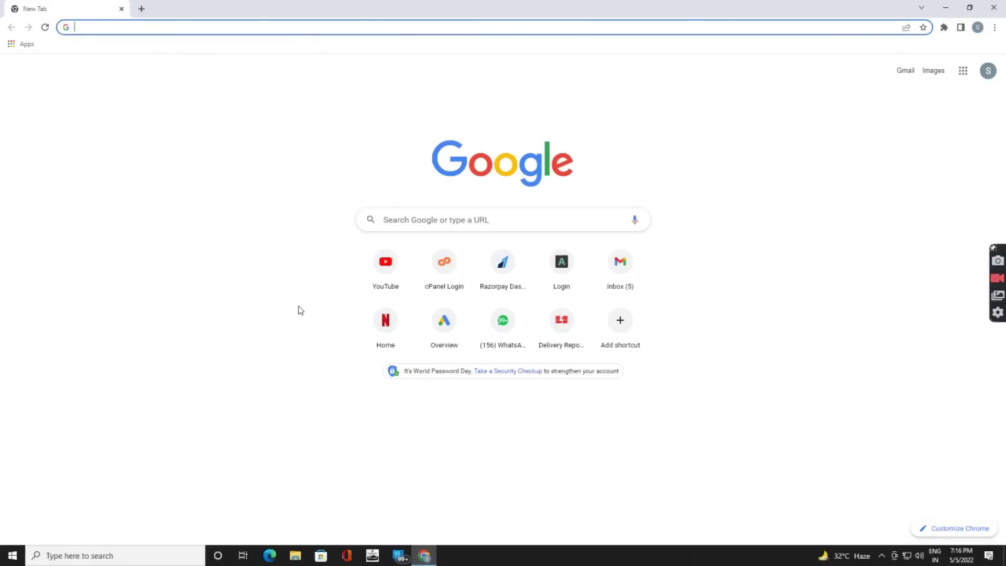
- Open the getadscoupons.com management page from My Domains in the Z.com client area
text(m)
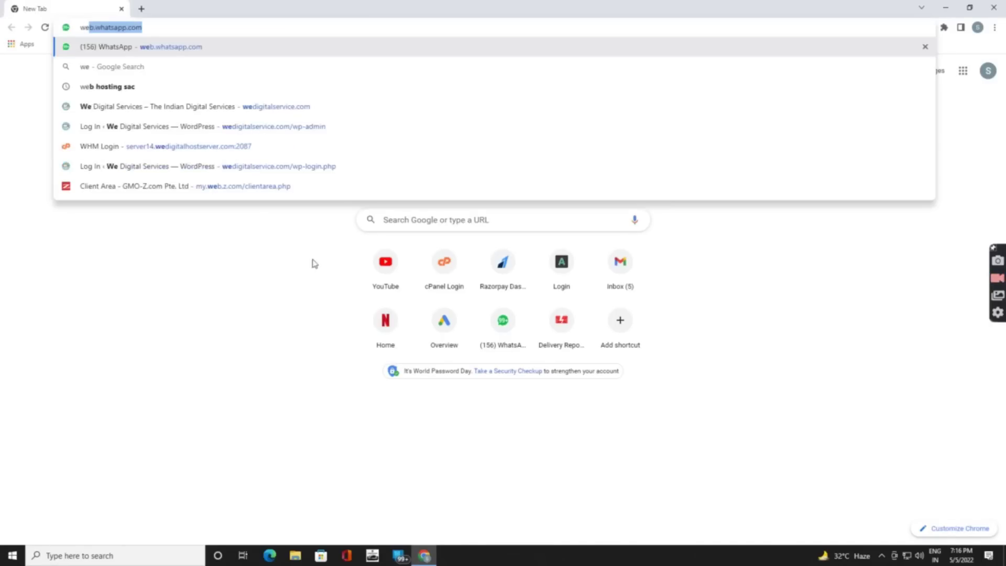
click(269, 186)
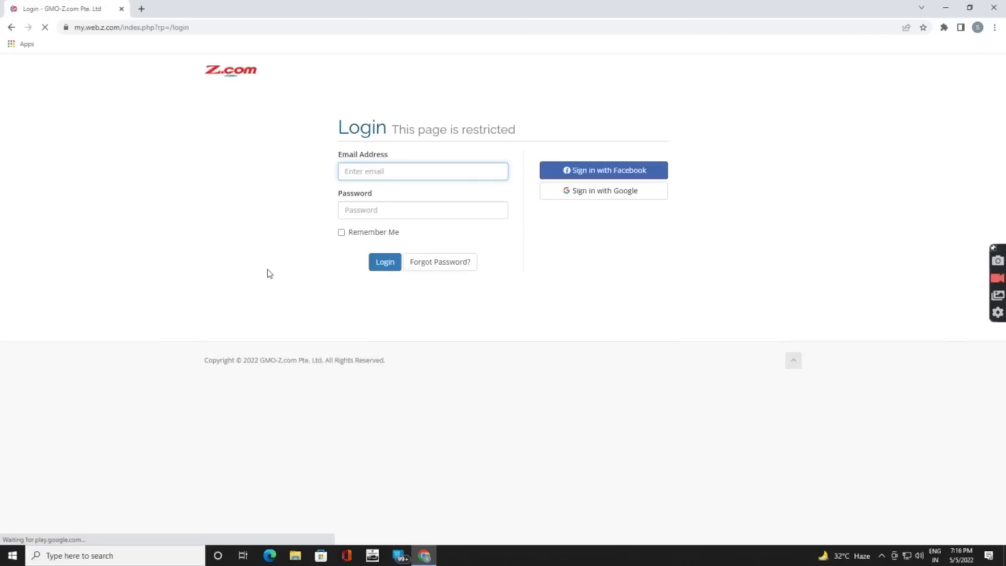
click(516, 219)
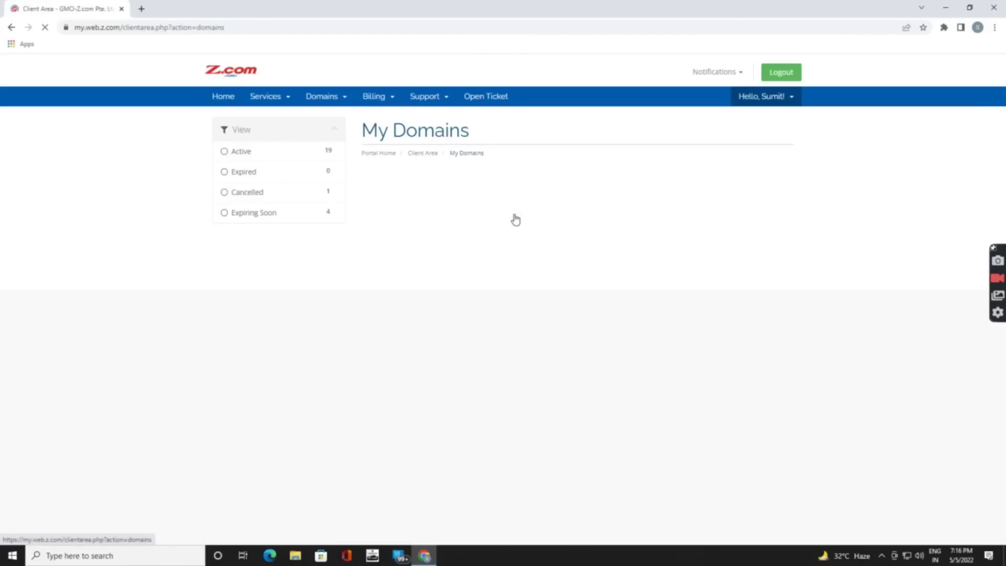
scroll(489, 263, down, 5)
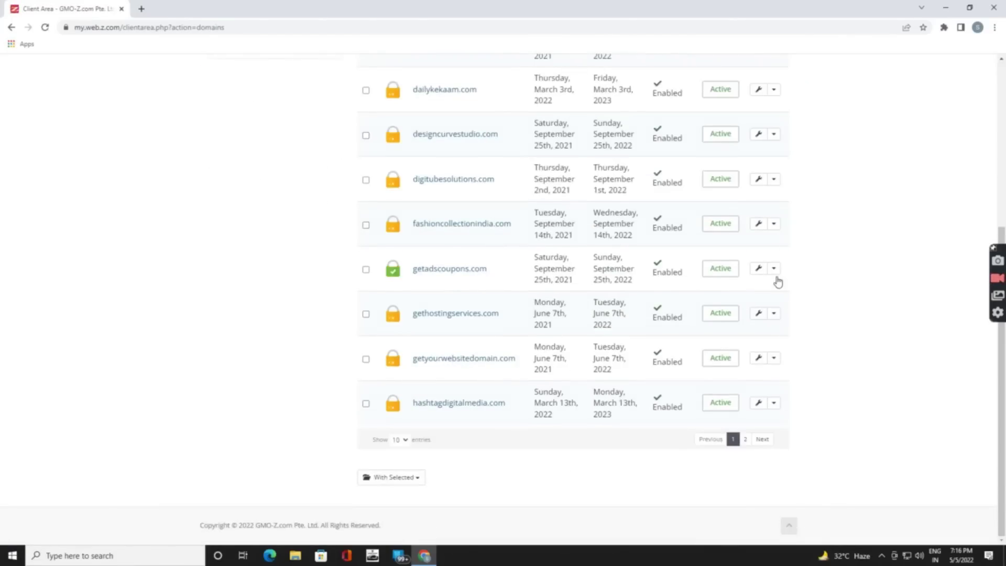
click(758, 268)
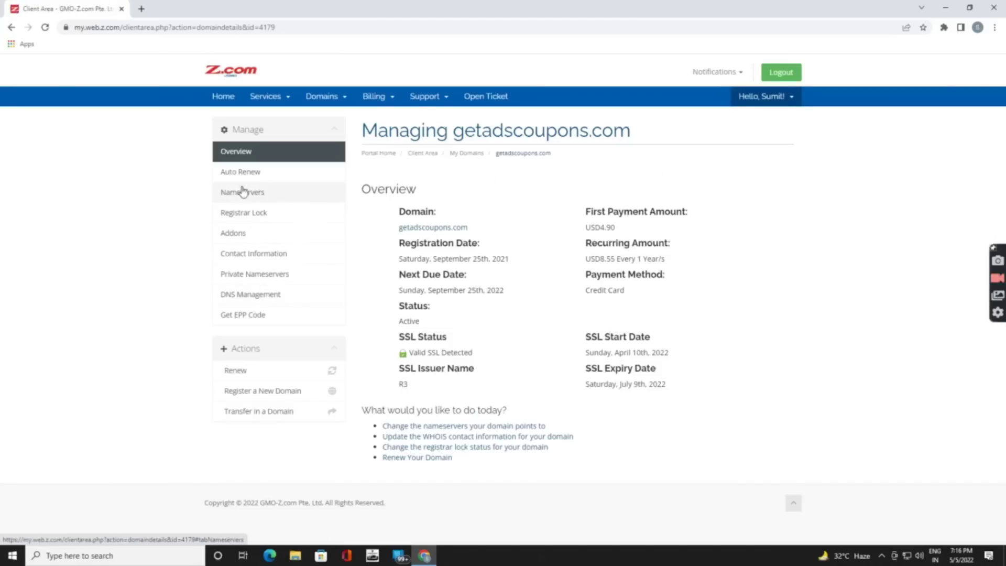
- Save ns1.youtubepromoters.com and ns2.youtubepromoters.com as getadscoupons.com's custom nameservers
click(264, 201)
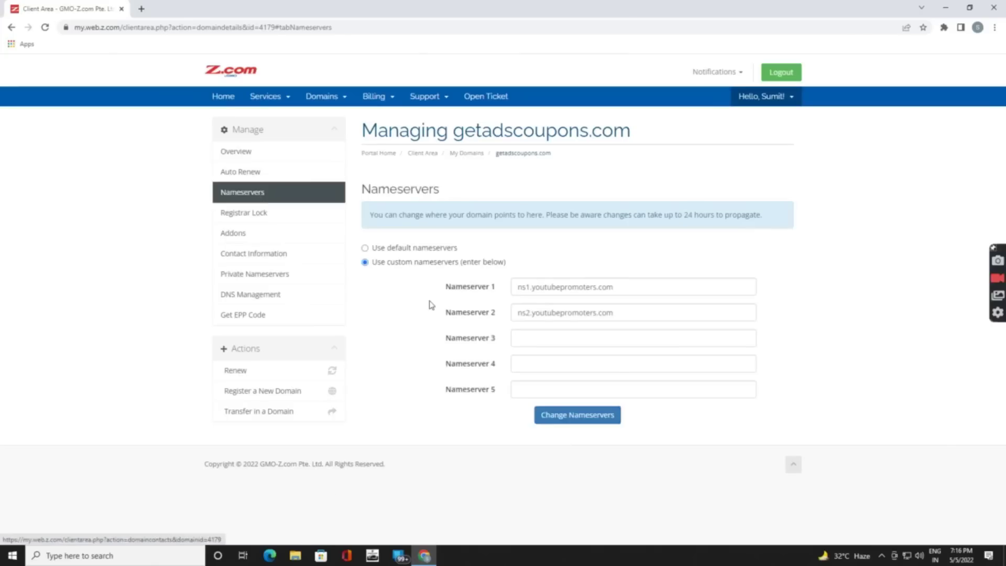
triple_click(543, 293)
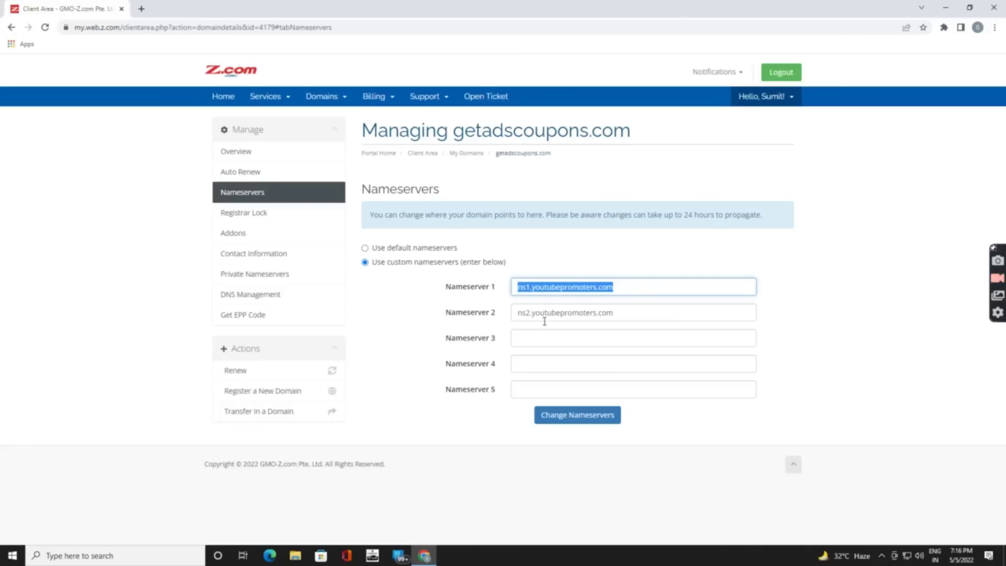
triple_click(545, 320)
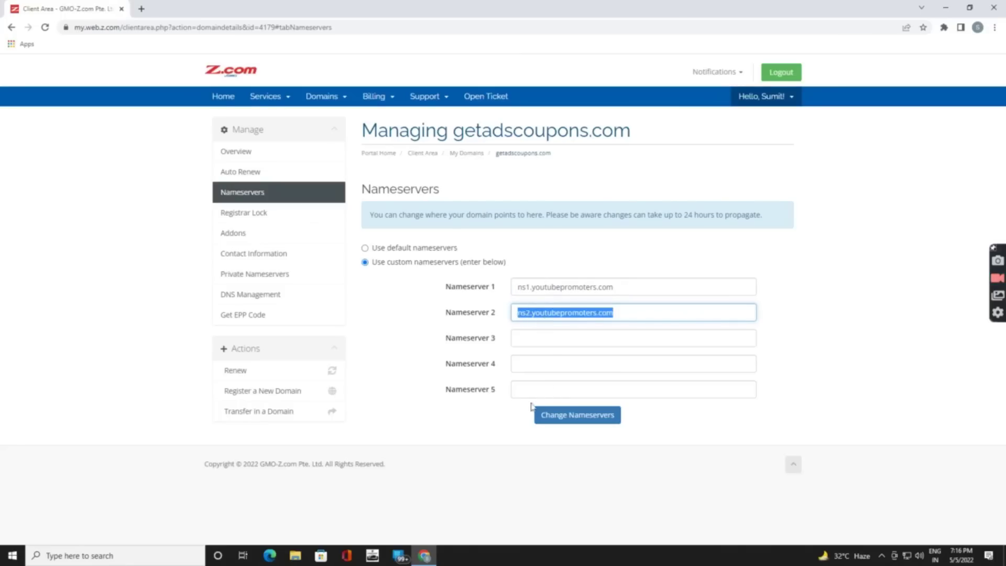
click(410, 376)
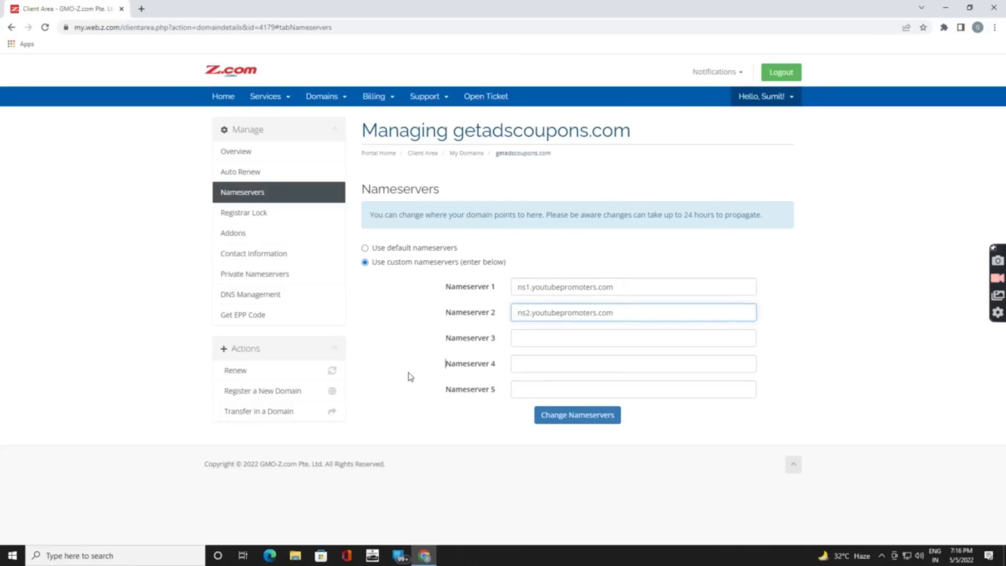
click(609, 429)
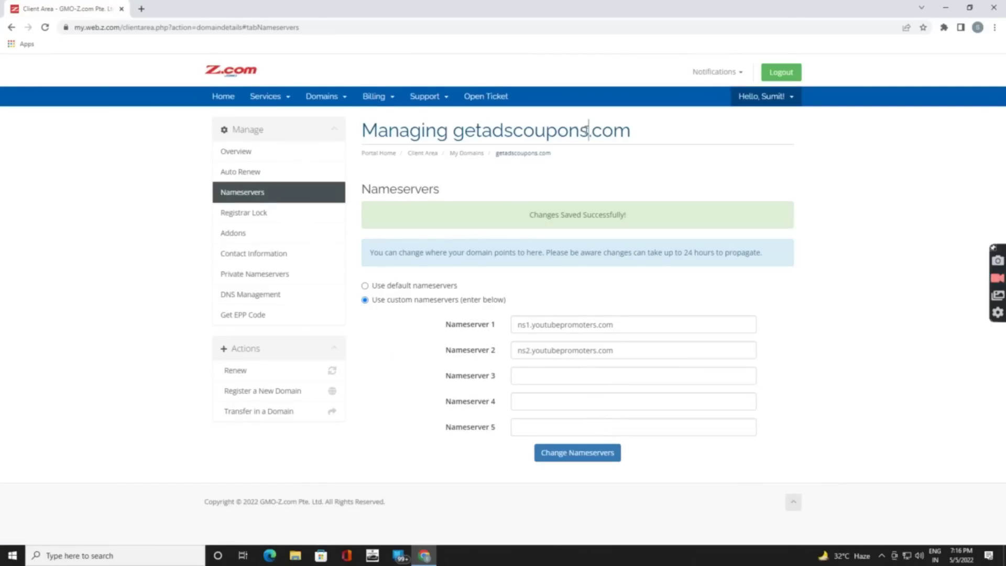
drag(588, 130, 452, 130)
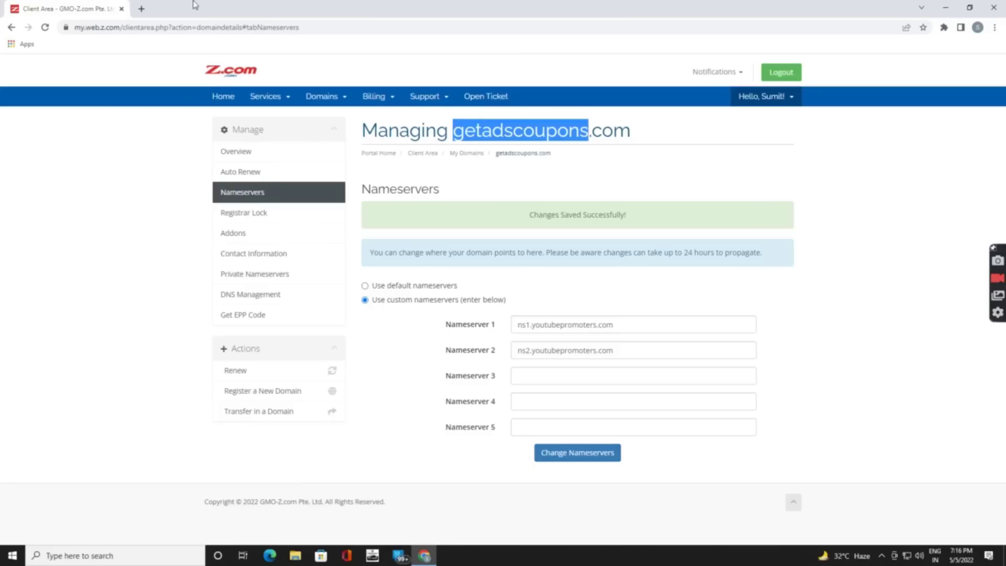
- In a new tab, go to the WHM login at server14.wedigitalhostserver.com:2087
click(141, 8)
text(ser)
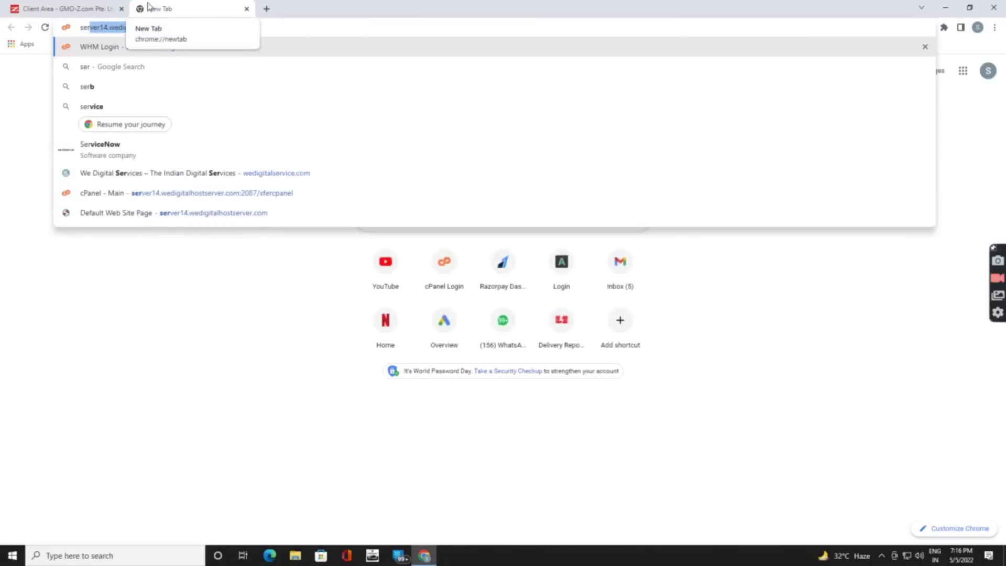
key(Right)
key(BackSpace)
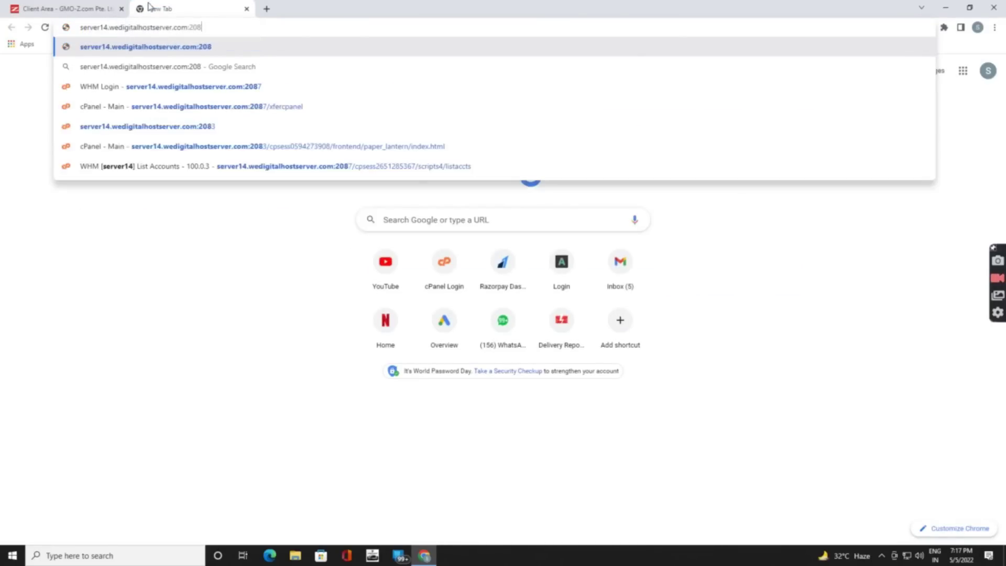
key(Down)
key(Down)
key(Down)
key(Down)
key(Down)
key(Down)
key(Return)
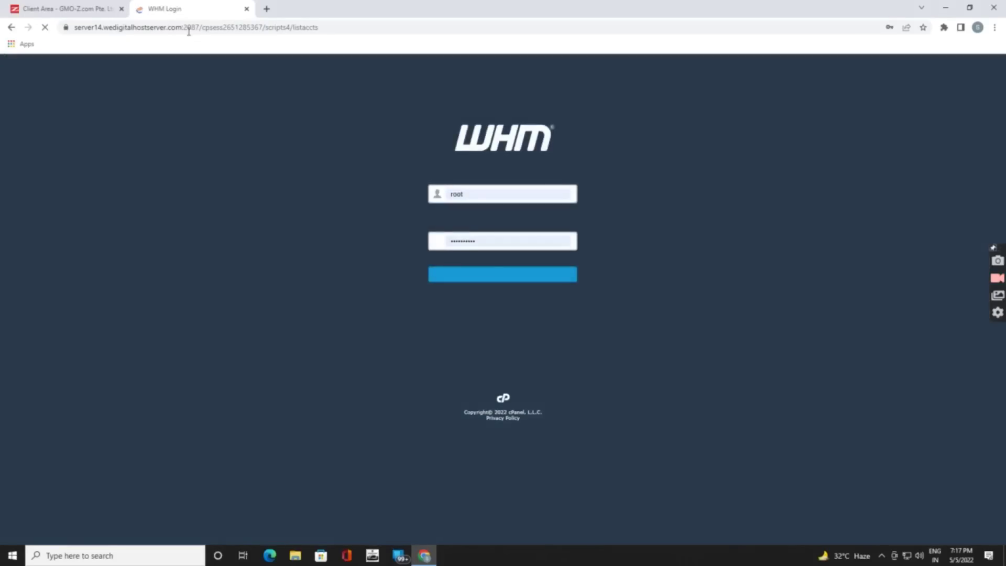
- Change the server address port to 2083 to reach the cPanel dashboard
double_click(189, 32)
key(ctrl+a)
text(se)
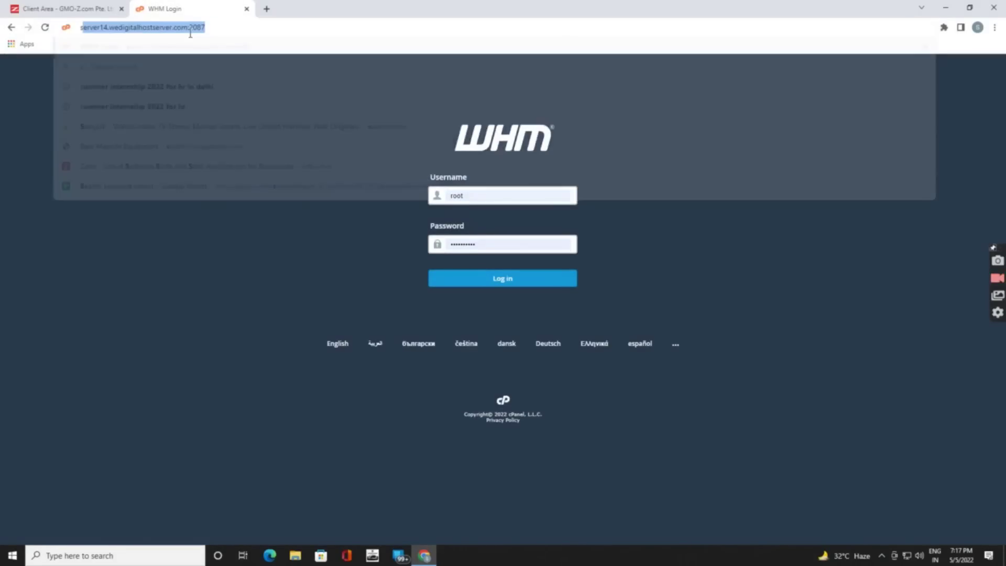
key(Right)
key(BackSpace)
text(3)
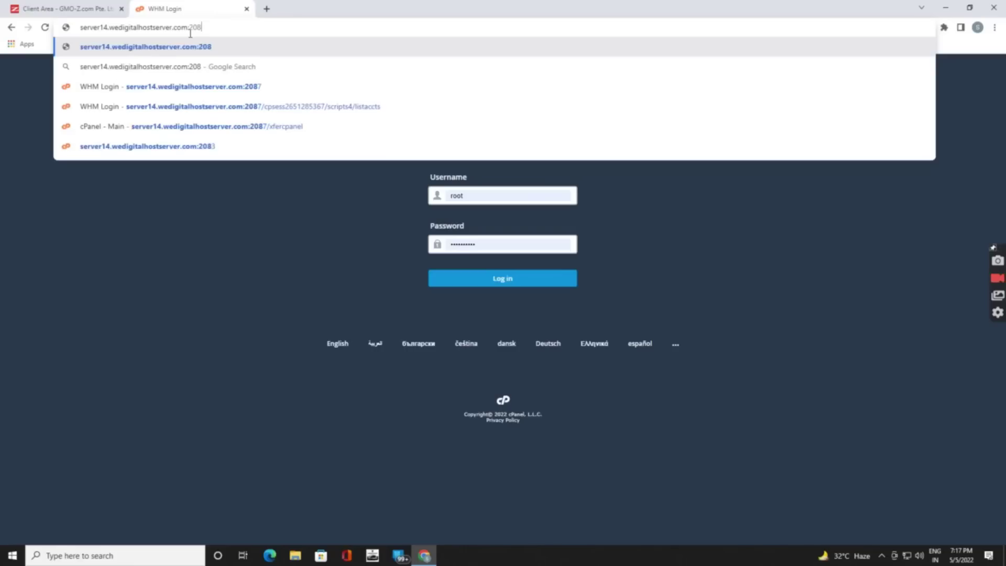
key(Return)
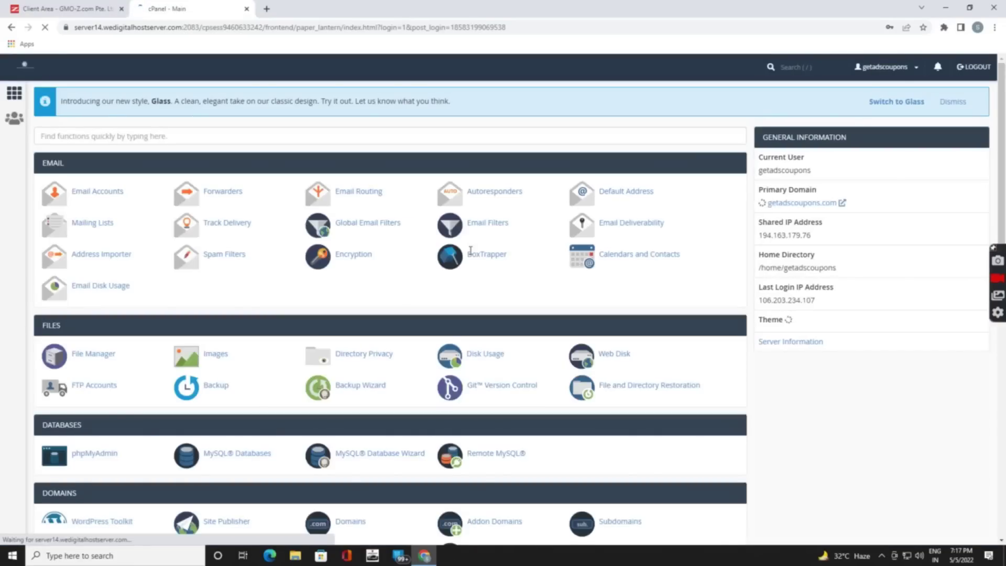
- Scroll the cPanel home to the Domains section and launch WordPress Toolkit
scroll(242, 304, down, 4)
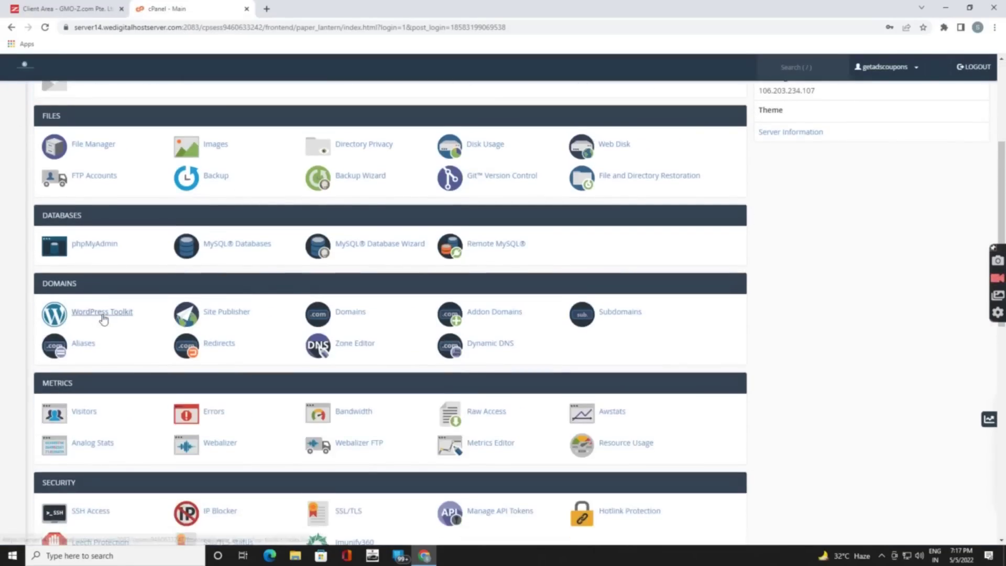
scroll(101, 318, down, 10)
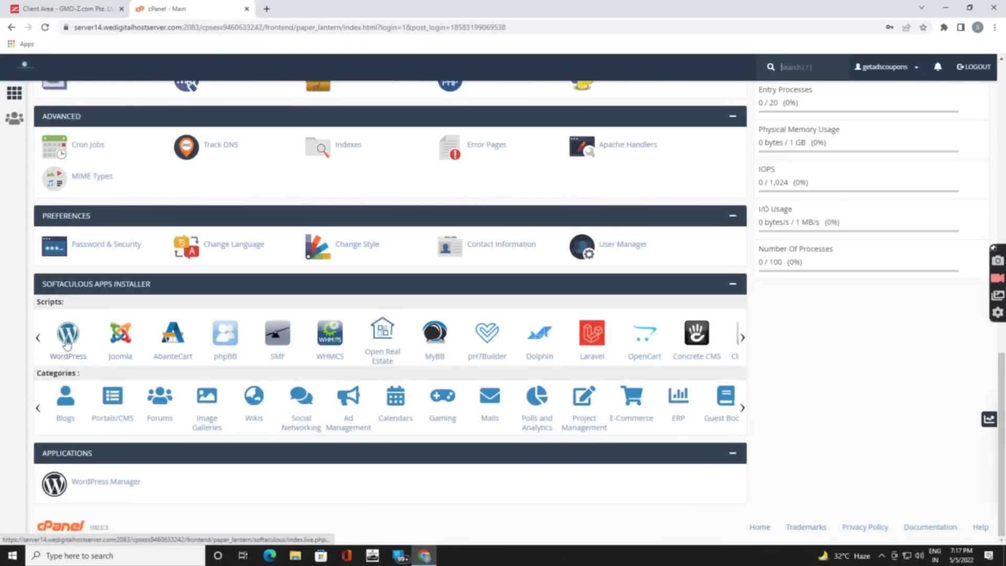
scroll(66, 345, up, 8)
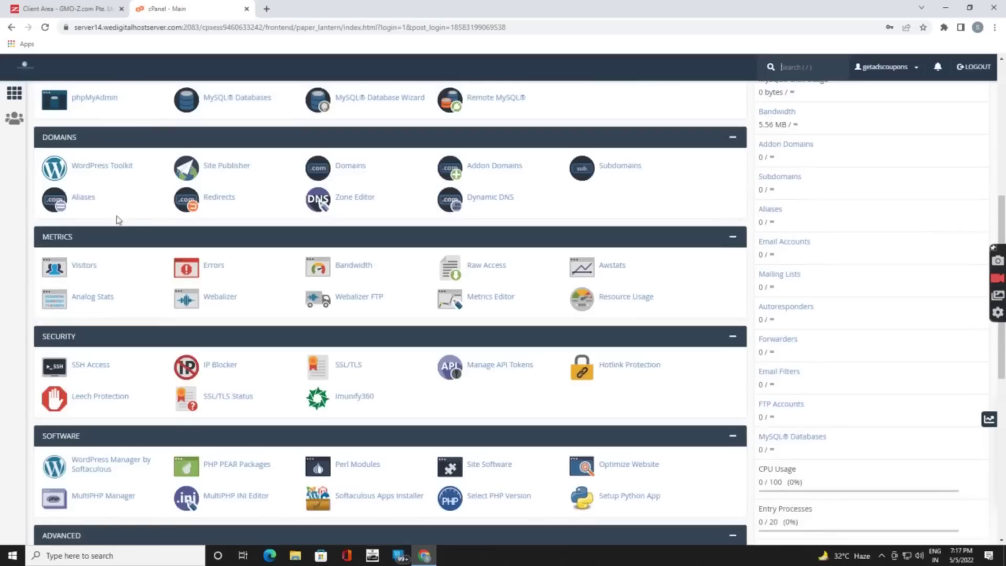
click(114, 166)
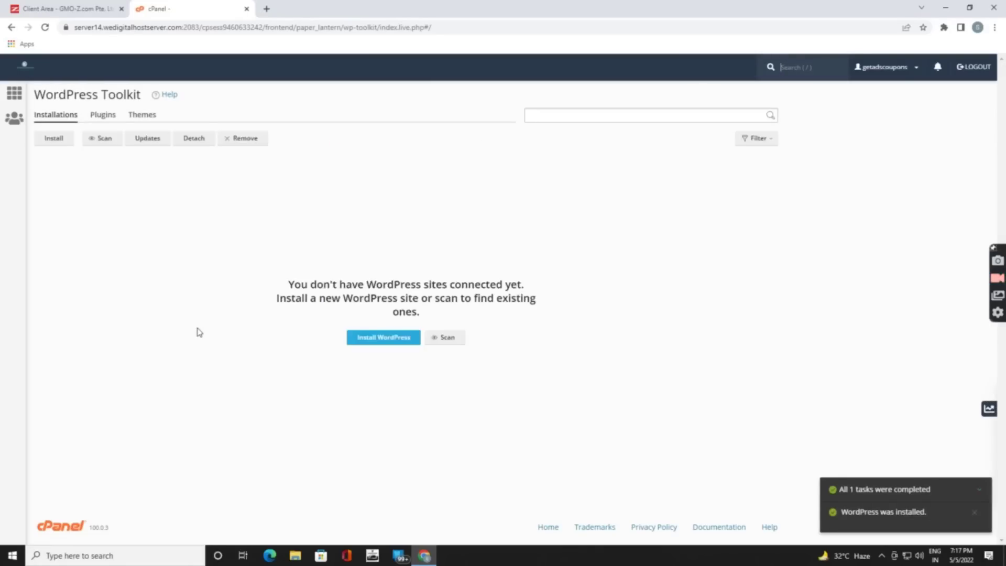
- Start a WordPress install, replacing the title 'Heart To Heart' with 'Get Ads Coupons'
click(390, 343)
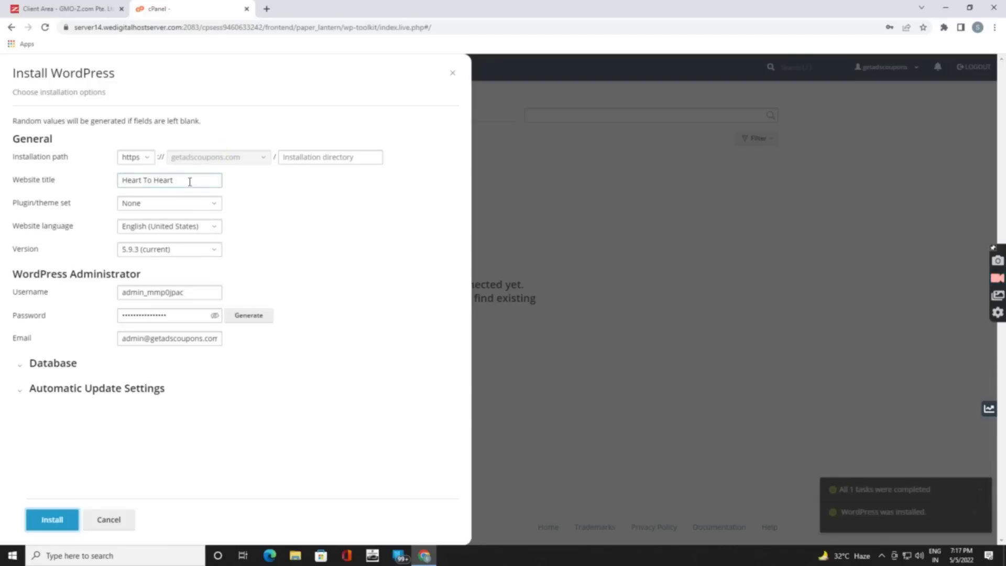
triple_click(190, 182)
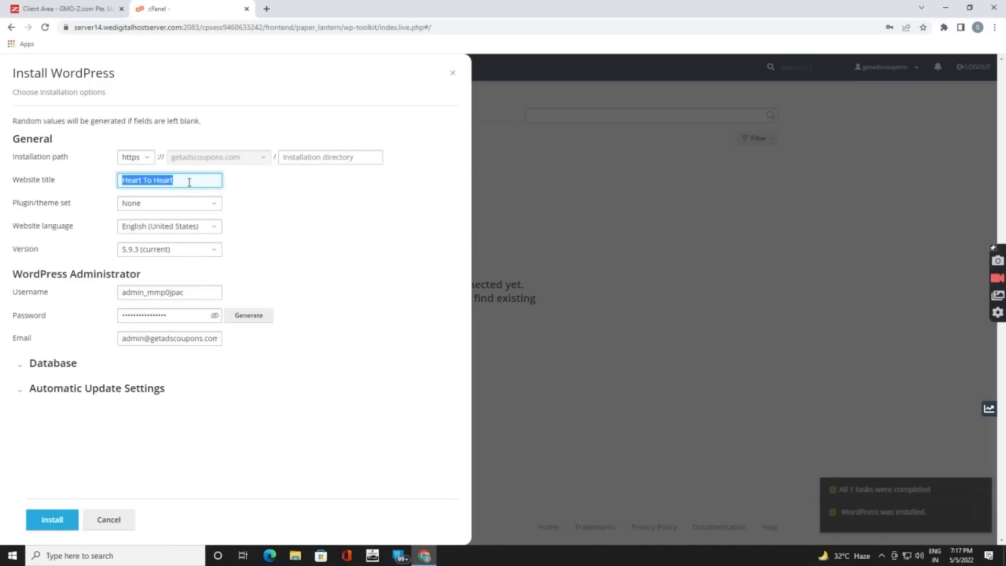
text(Get)
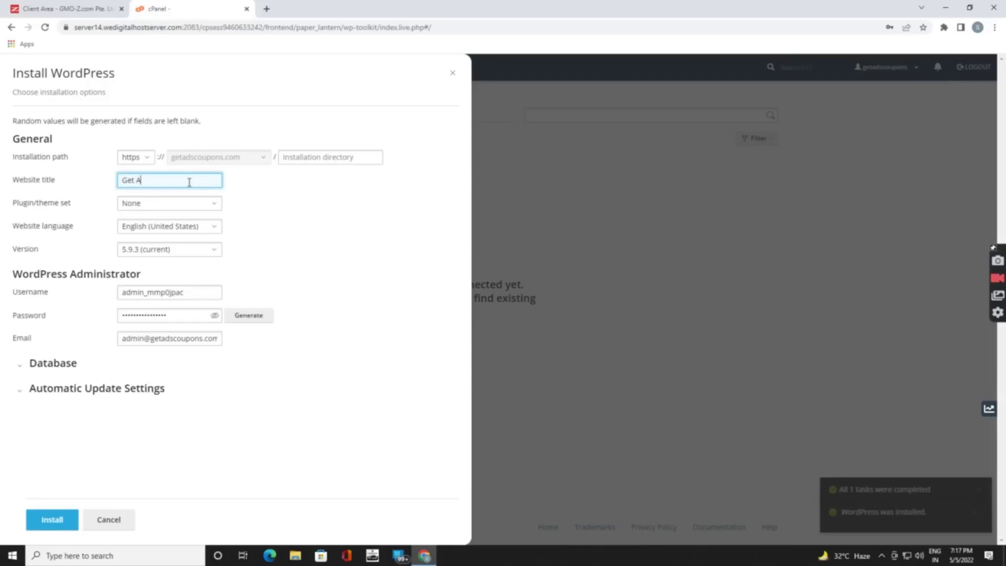
text(Ads Coupons)
click(62, 518)
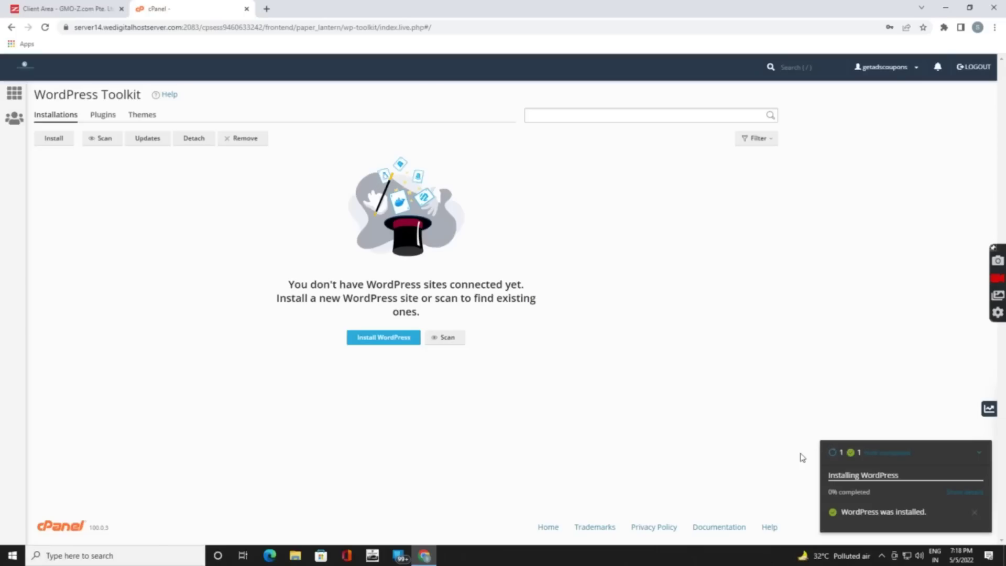
drag(827, 474, 787, 477)
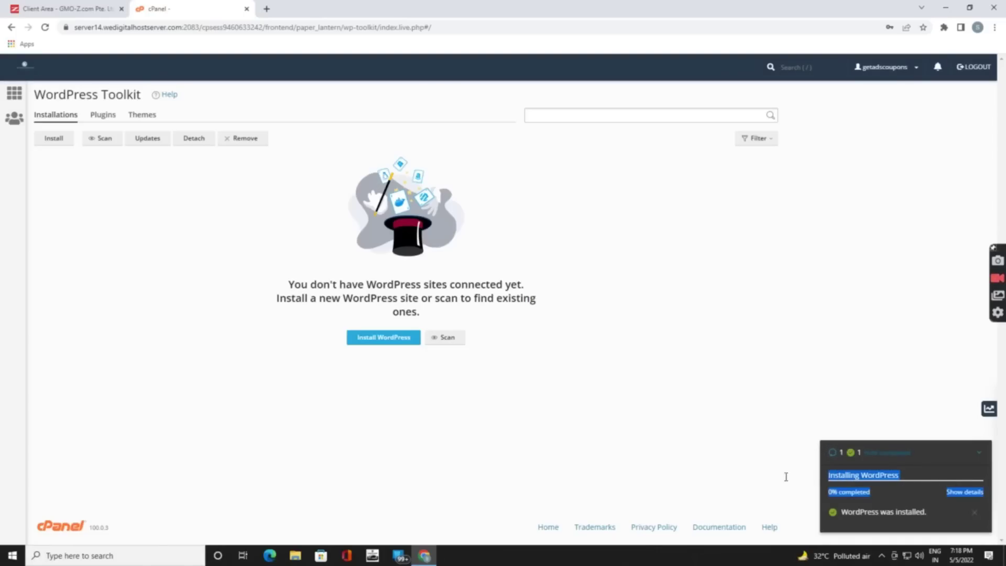
click(660, 472)
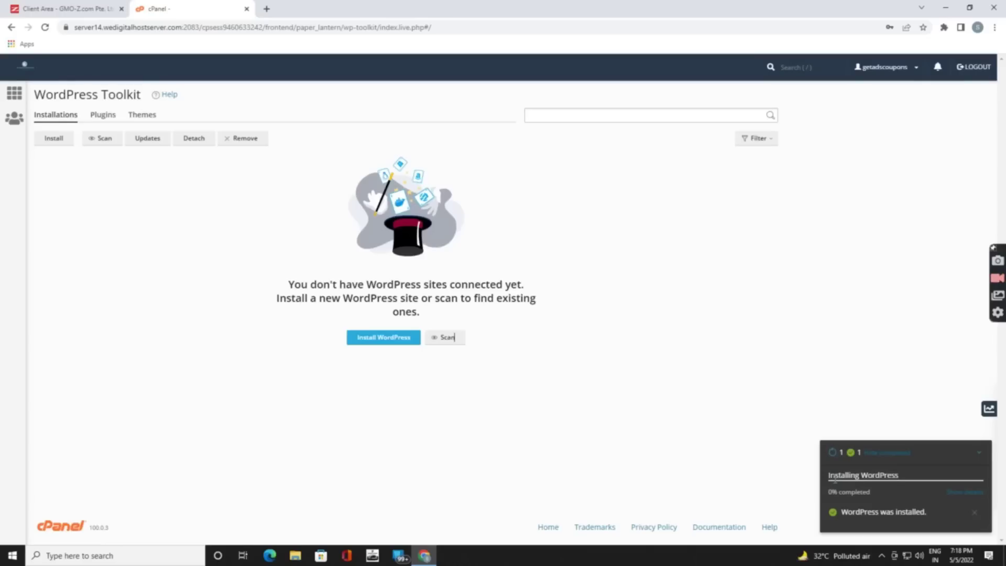
click(955, 494)
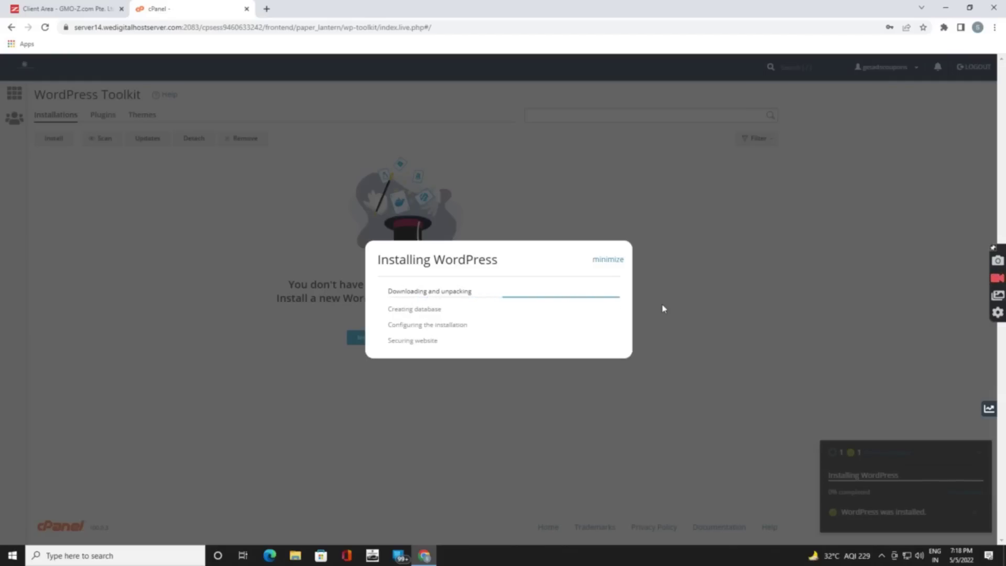
click(616, 262)
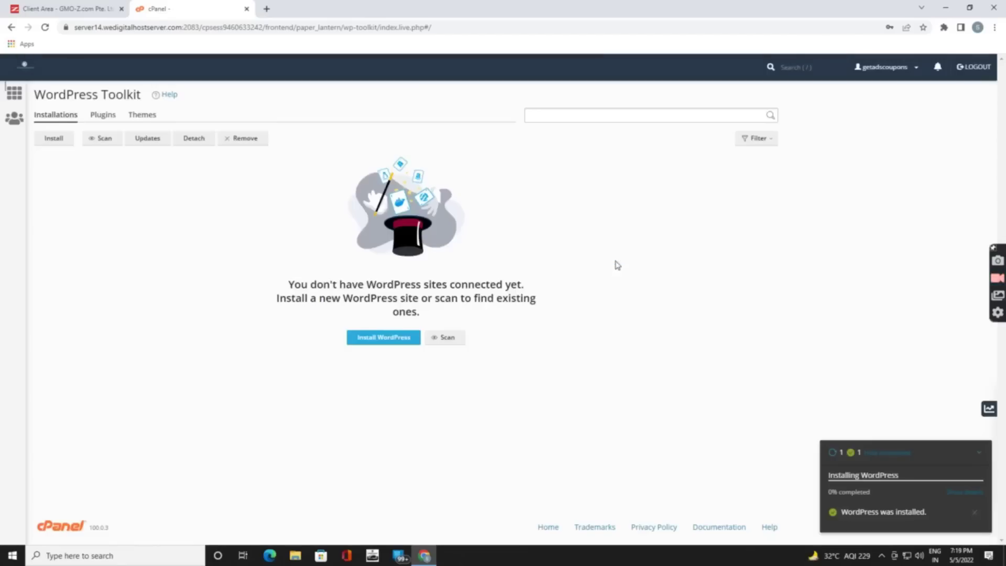
- Browse File Manager into public_html, then start a new blank browser tab
click(14, 95)
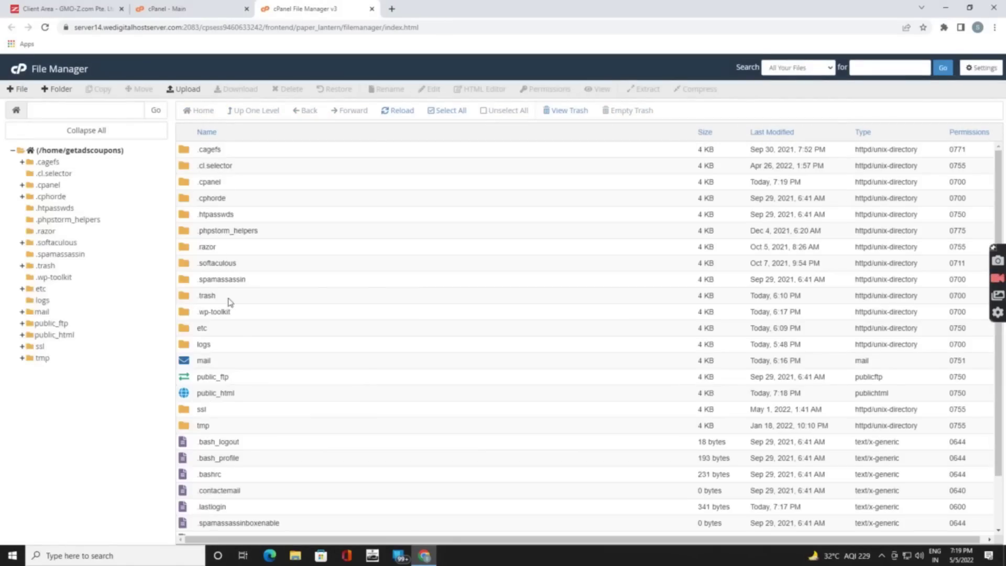
double_click(241, 394)
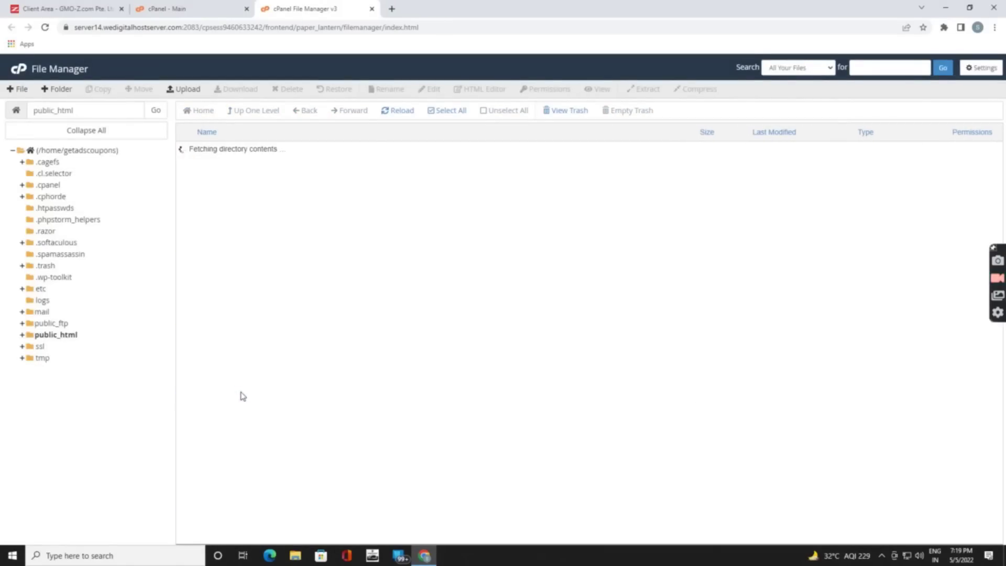
click(394, 7)
- Download the WordPress 5.9.3 zip from wordpress.org, then return to the File Manager tab
text(d)
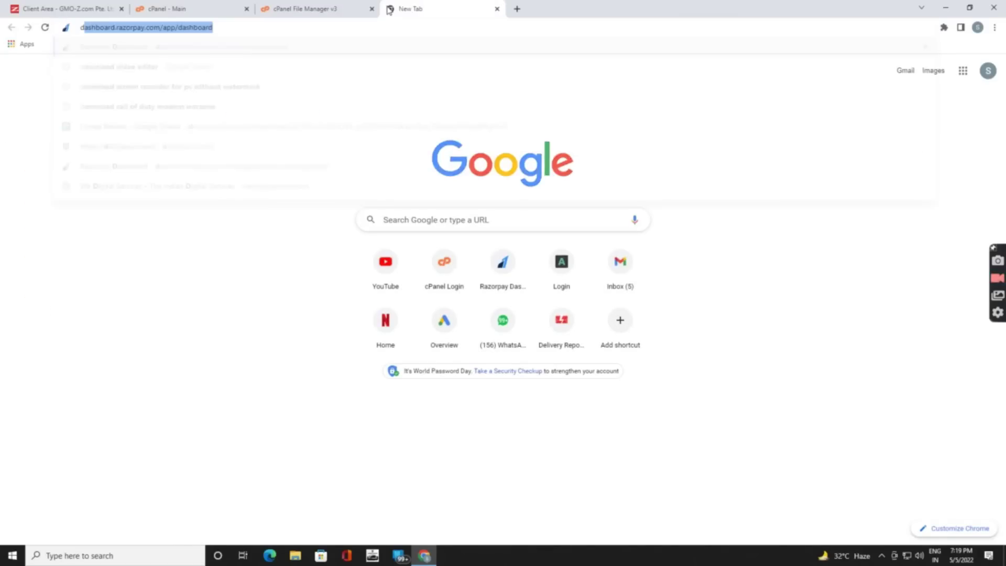
text(ownload wo)
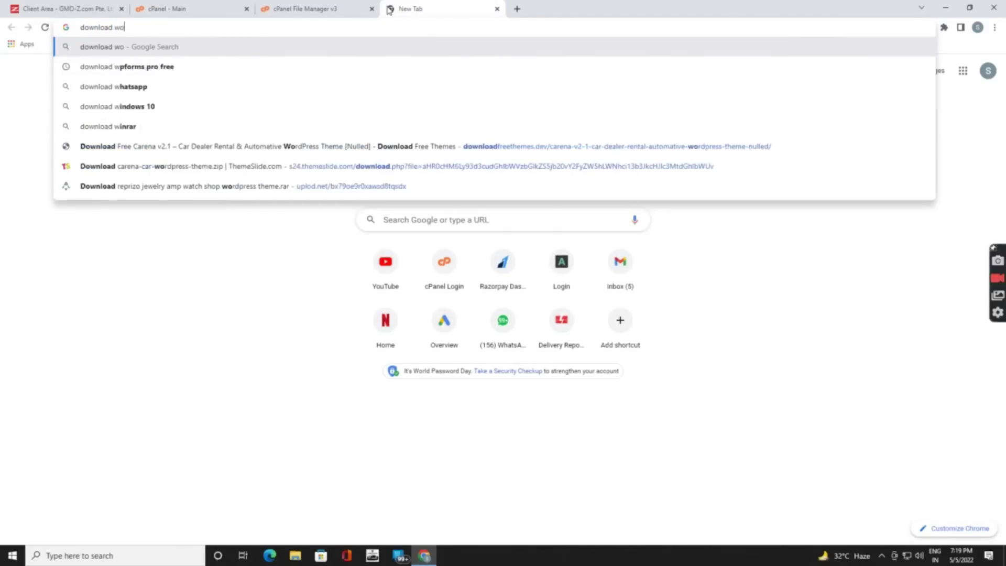
text(rdpr)
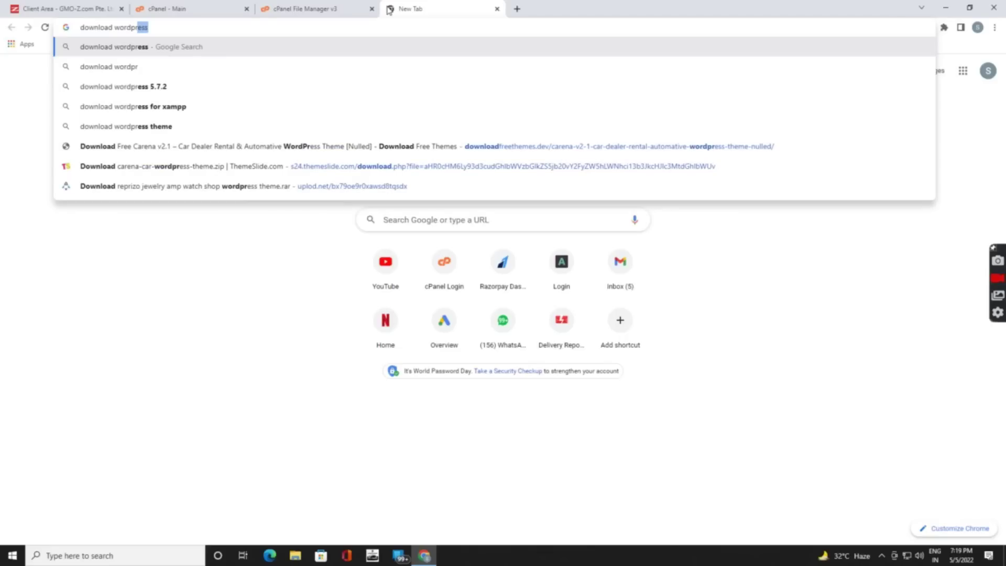
text(ess)
key(Return)
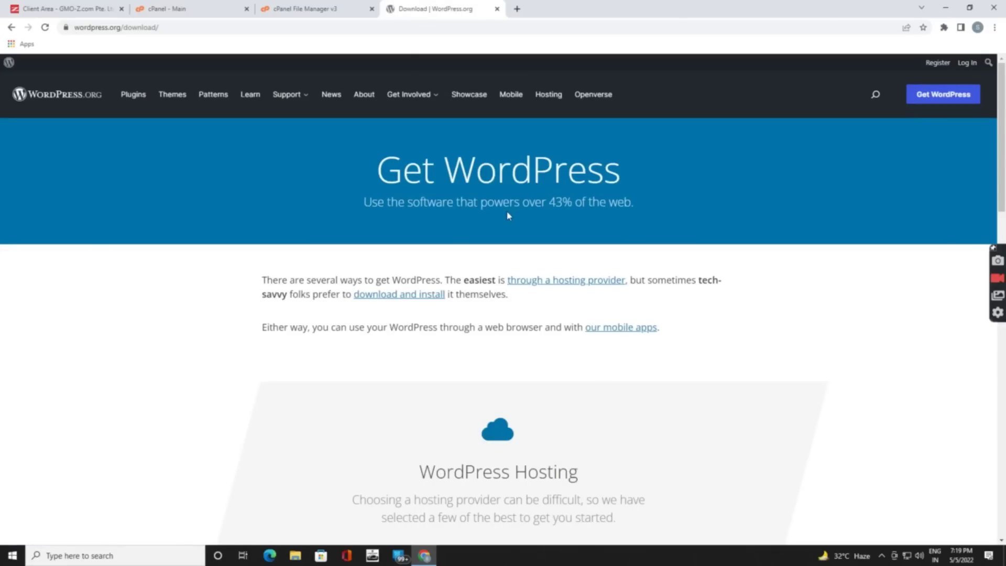
scroll(507, 215, down, 10)
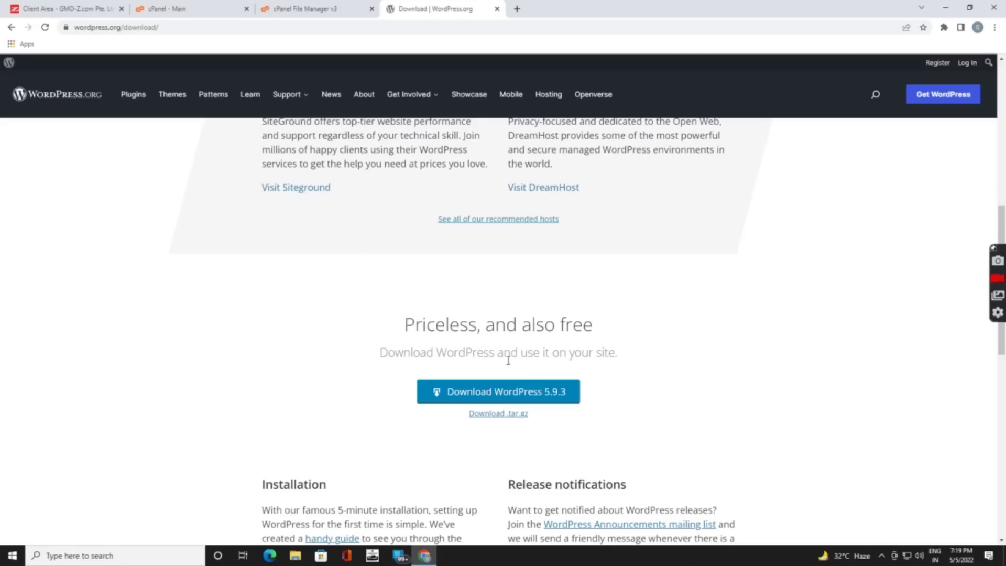
click(515, 393)
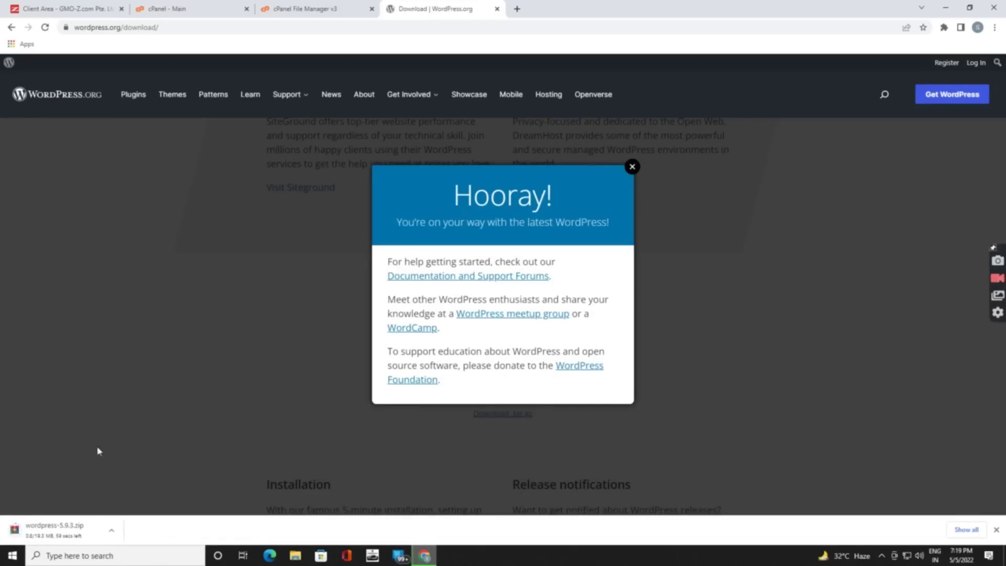
click(632, 166)
click(298, 9)
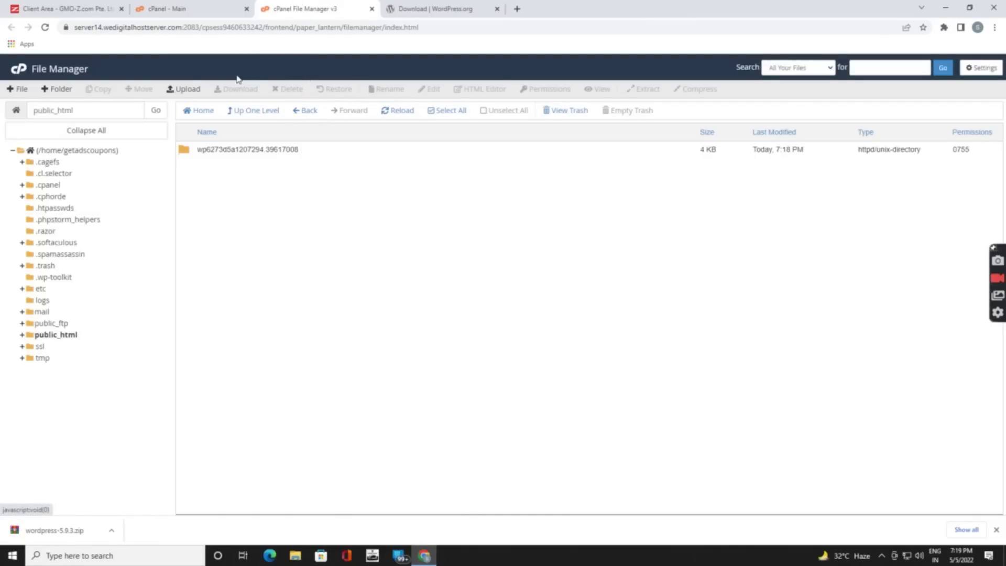
- Upload wordpress-5.9.3.zip to public_html, cancel it at 33%, and go back to the listing
click(187, 90)
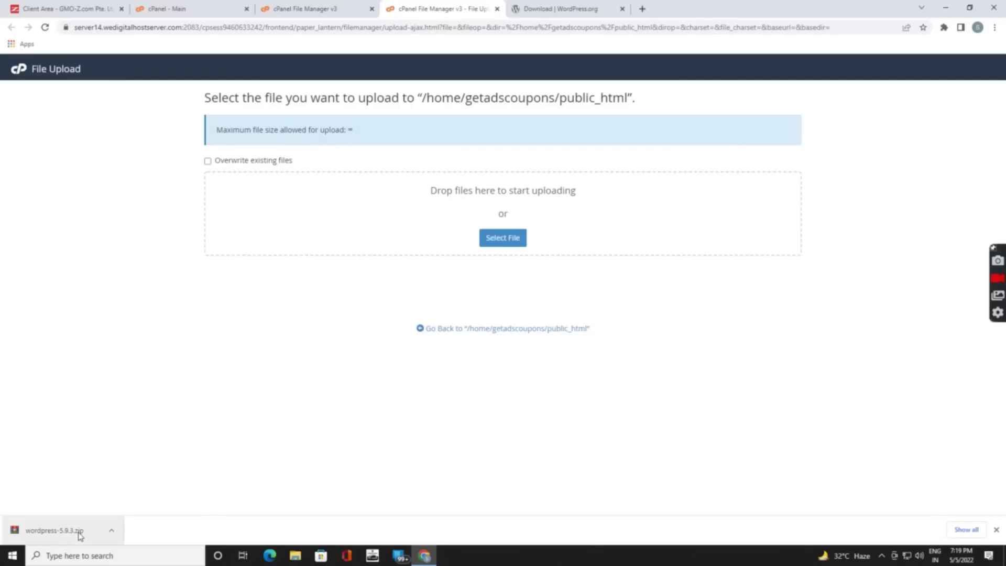
drag(79, 530, 525, 218)
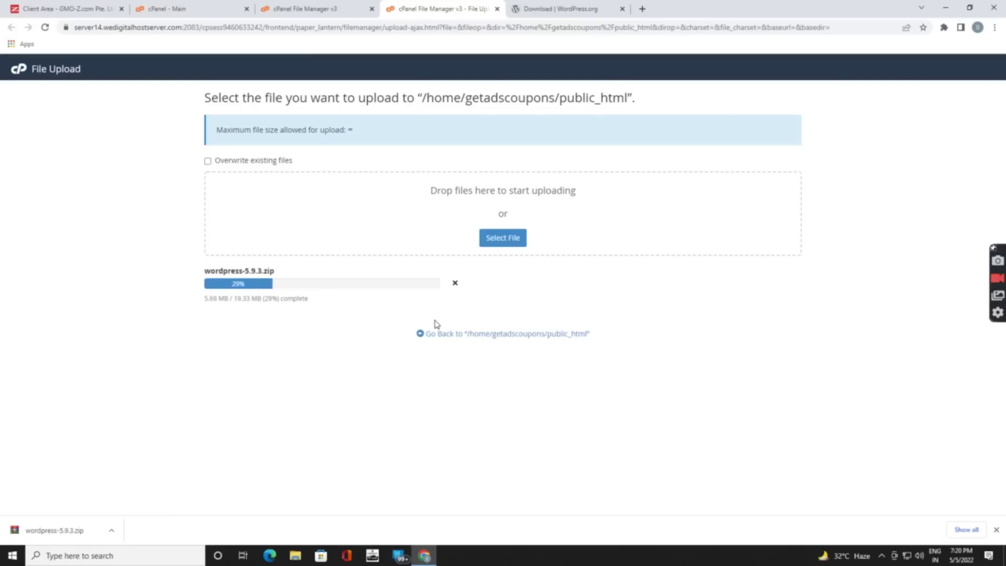
click(455, 283)
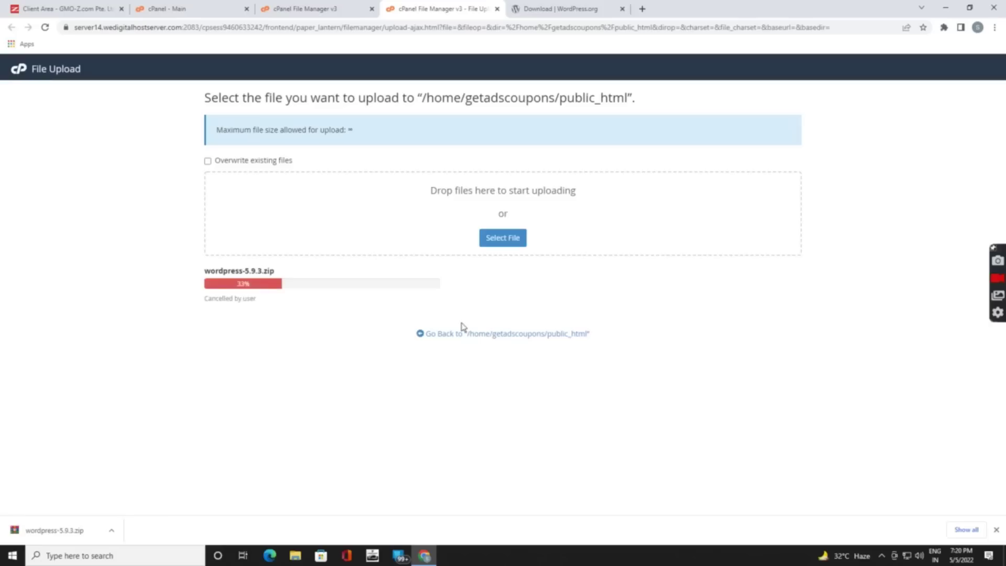
click(469, 335)
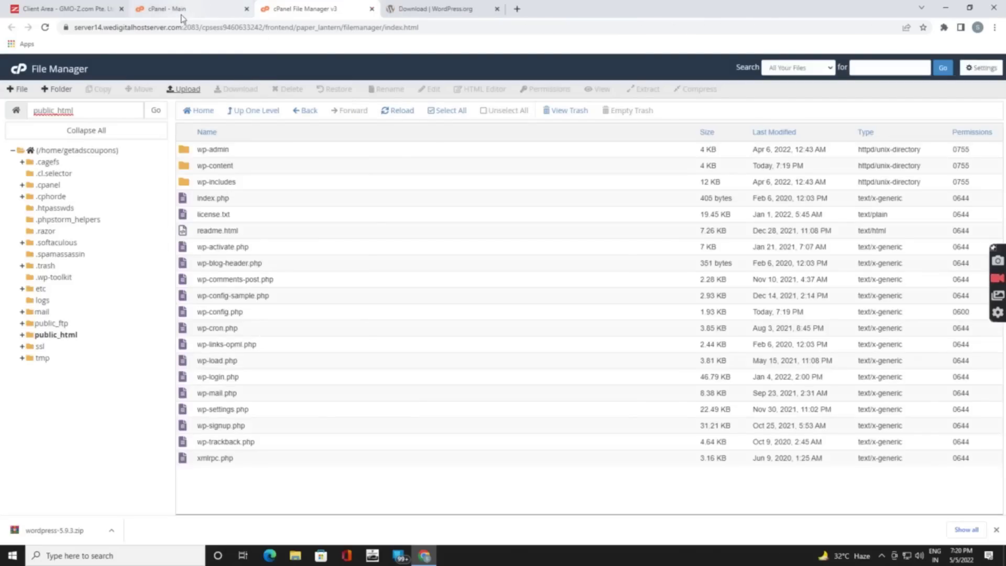
- Reopen WordPress Toolkit and check the install details until they show 100% completed
click(181, 15)
scroll(99, 252, down, 2)
right_click(102, 282)
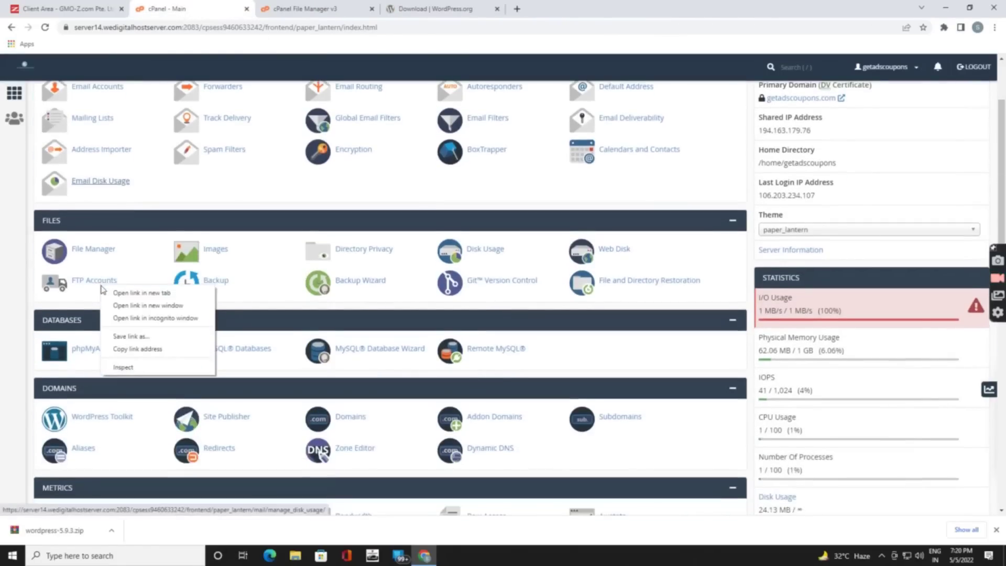
click(101, 419)
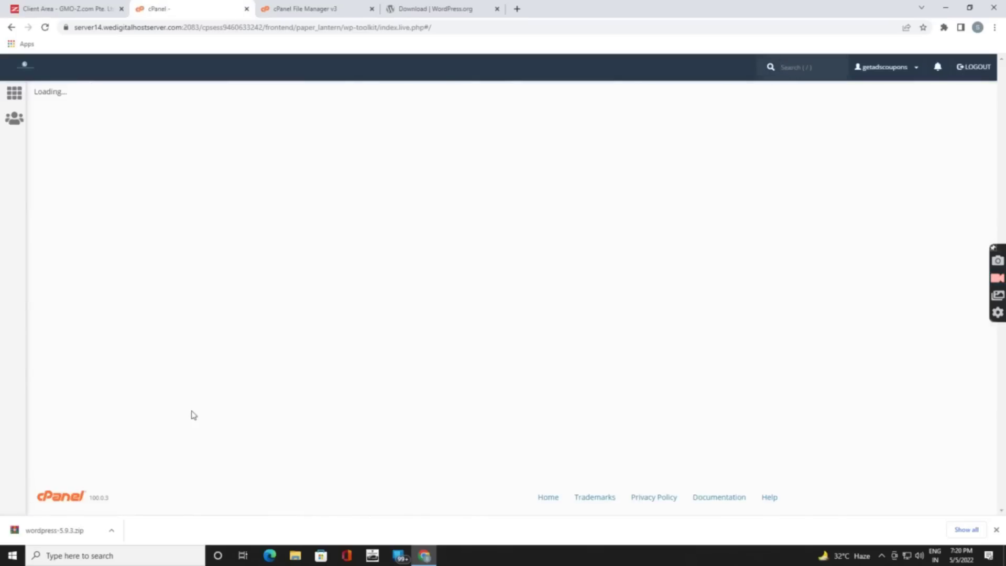
click(996, 530)
click(967, 492)
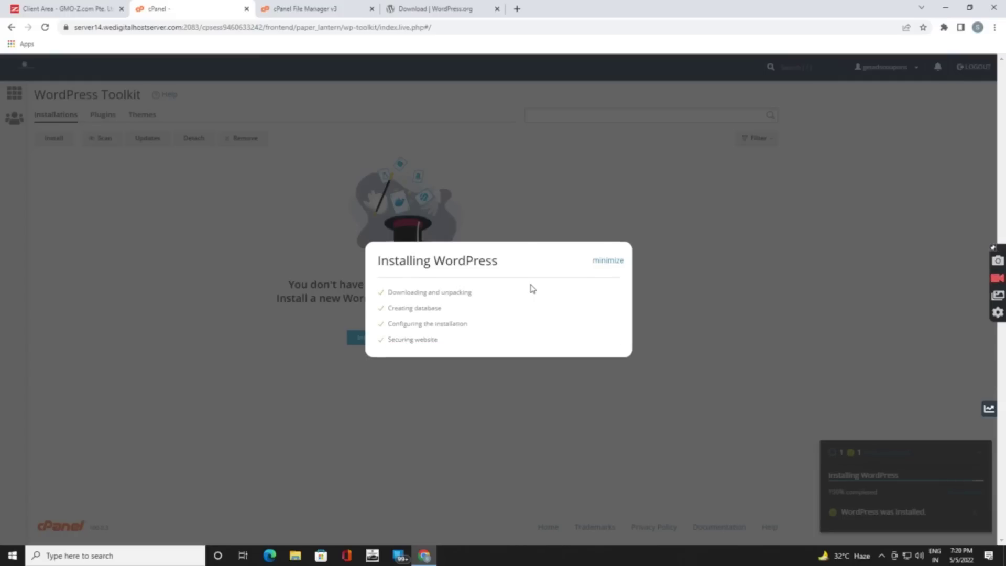
click(610, 262)
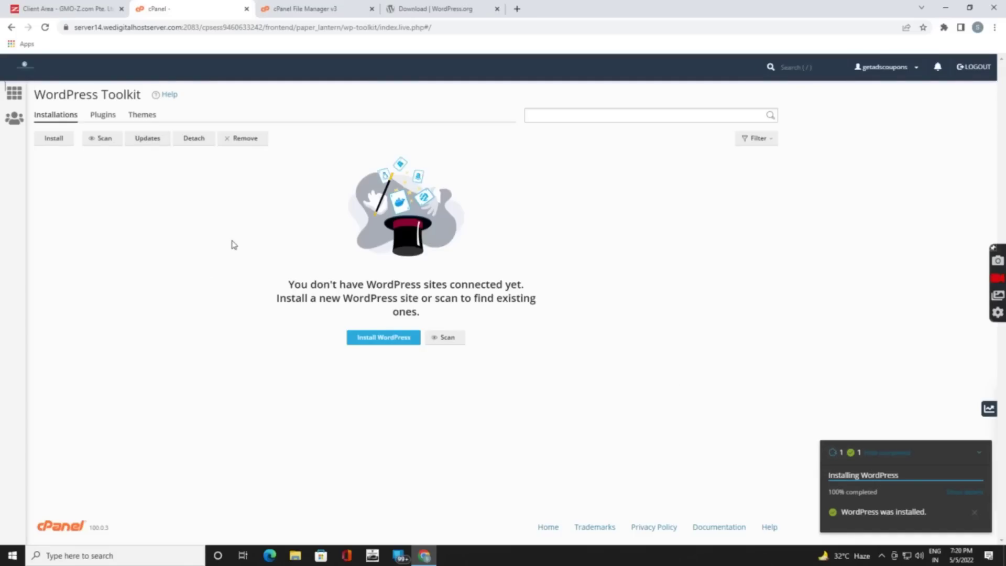
click(950, 493)
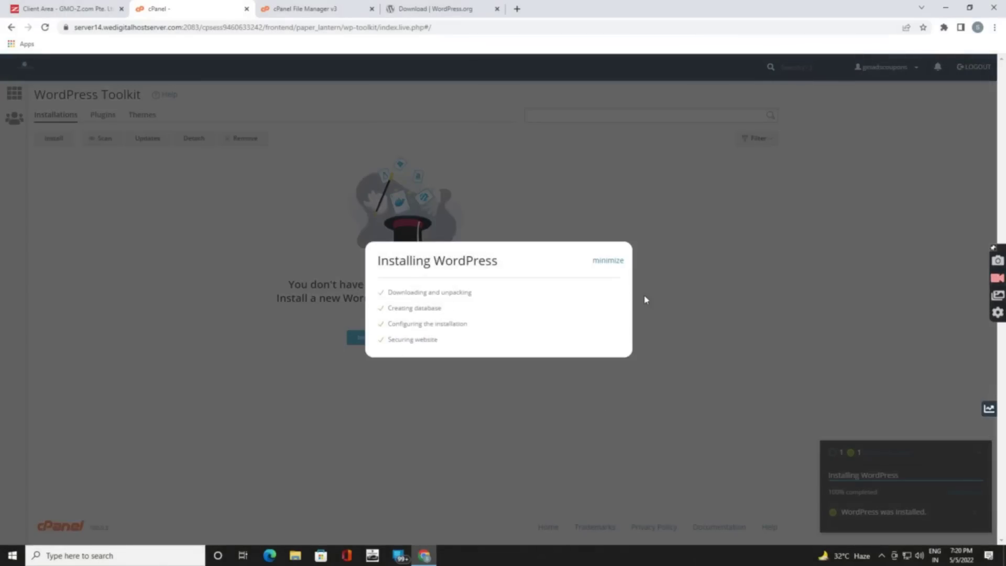
- Close the installation progress dialog and reload the WordPress Toolkit page
click(602, 261)
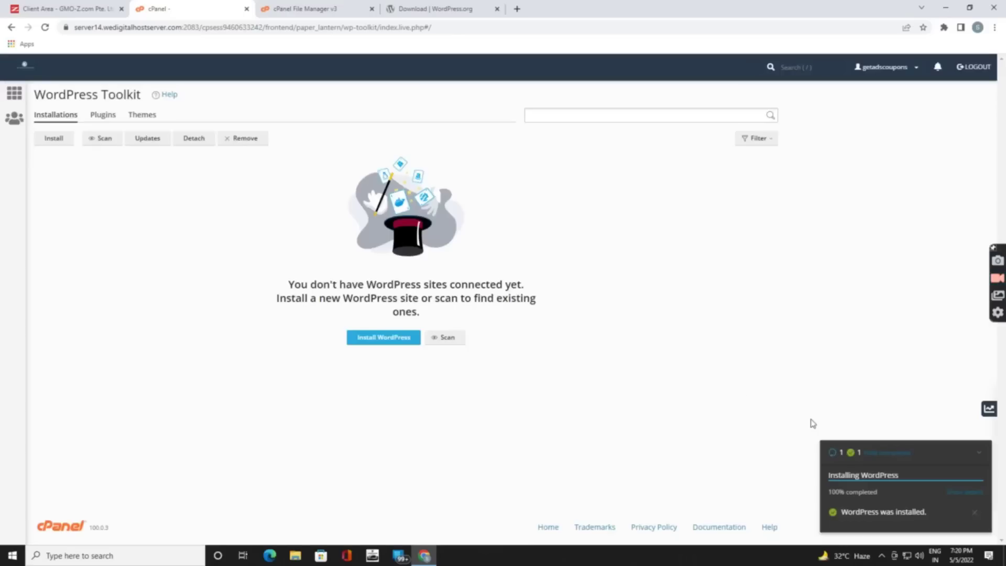
click(45, 27)
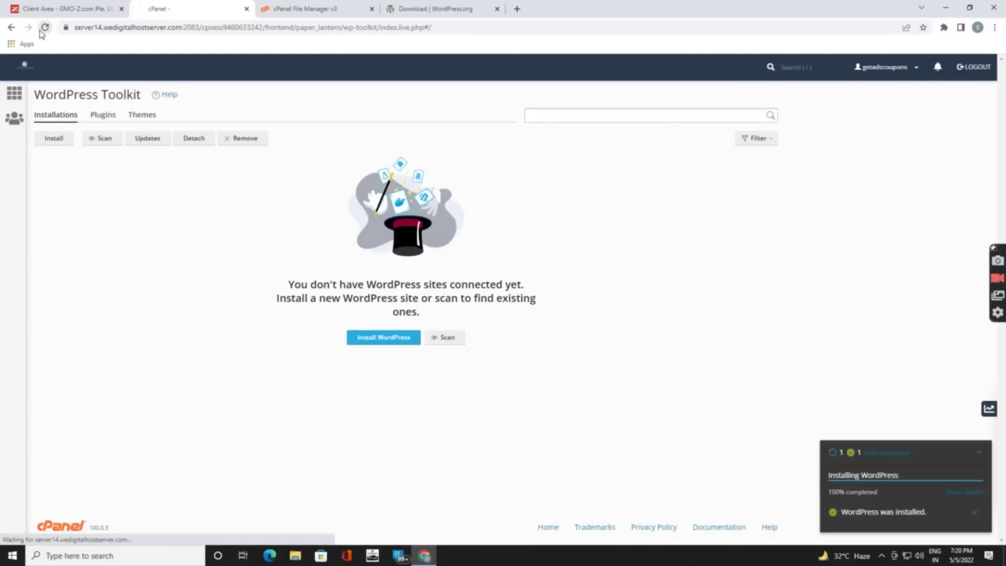